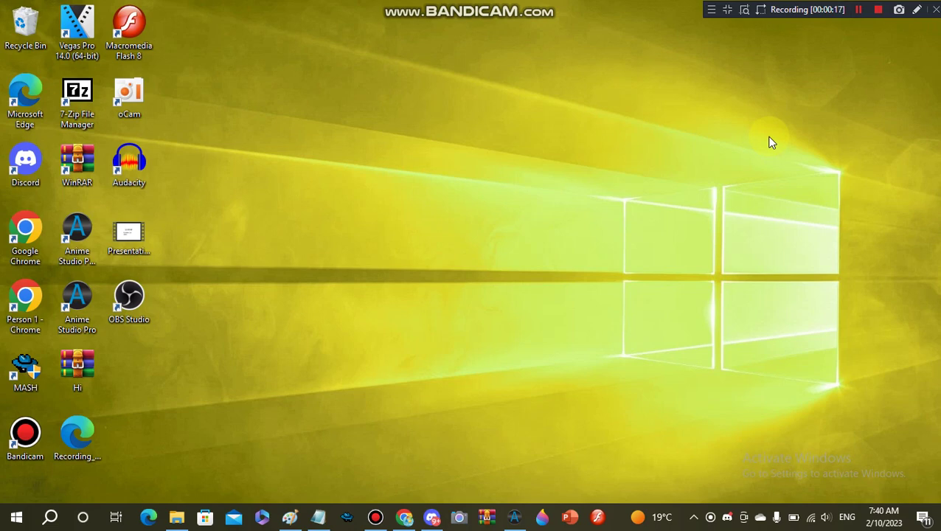
Step: Show the Downloads folder in File Explorer, scroll to the scan.veg file, and adjust the volume
{"action": "left_click_drag", "start_coordinate": [767, 138], "coordinate": [784, 94]}
{"action": "left_click_drag", "start_coordinate": [828, 15], "coordinate": [811, 13]}
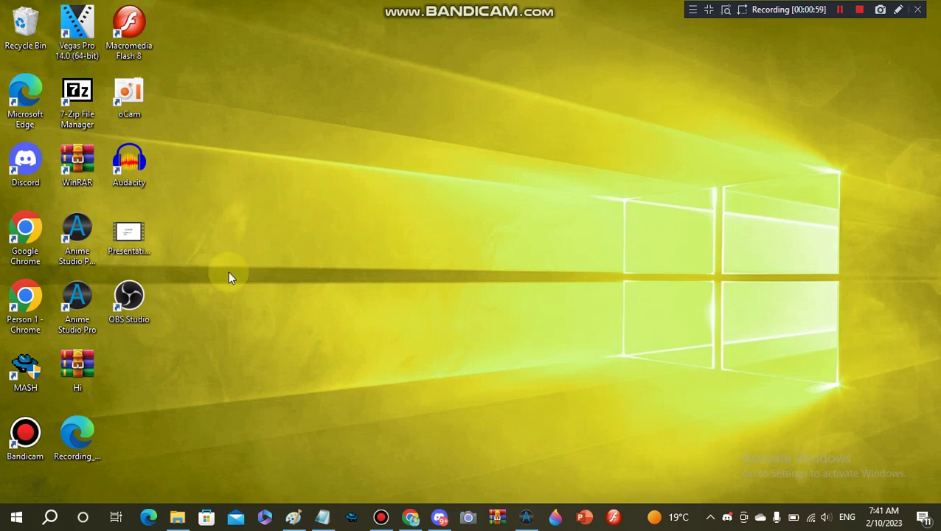
{"action": "left_click", "coordinate": [177, 516]}
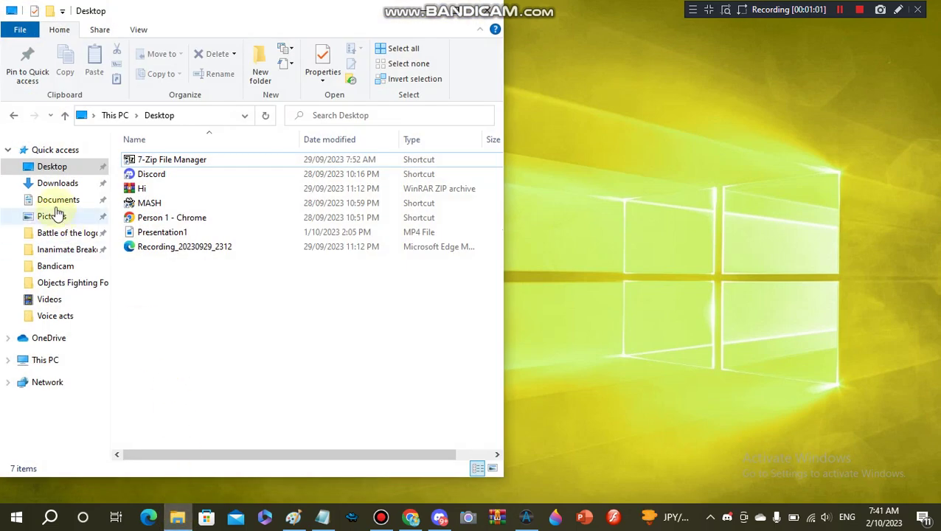
{"action": "left_click", "coordinate": [56, 183]}
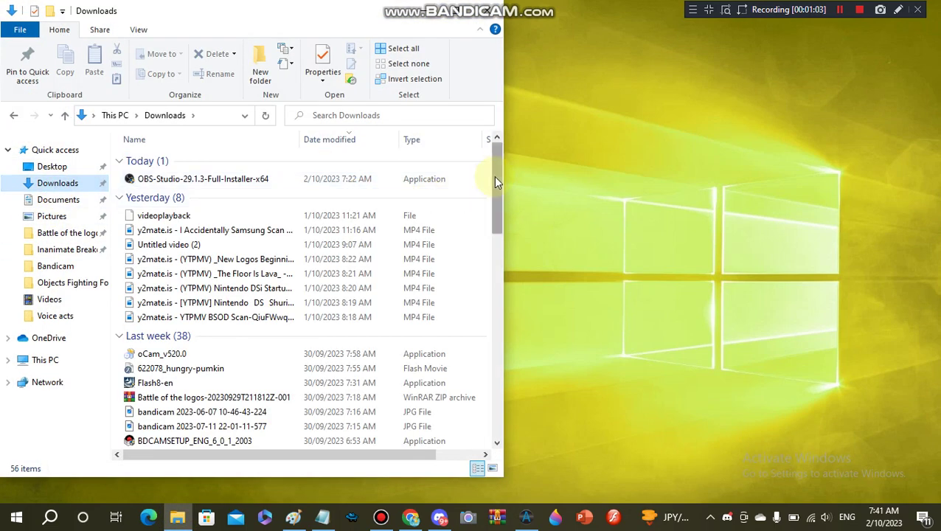
{"action": "left_click_drag", "start_coordinate": [494, 176], "coordinate": [491, 286]}
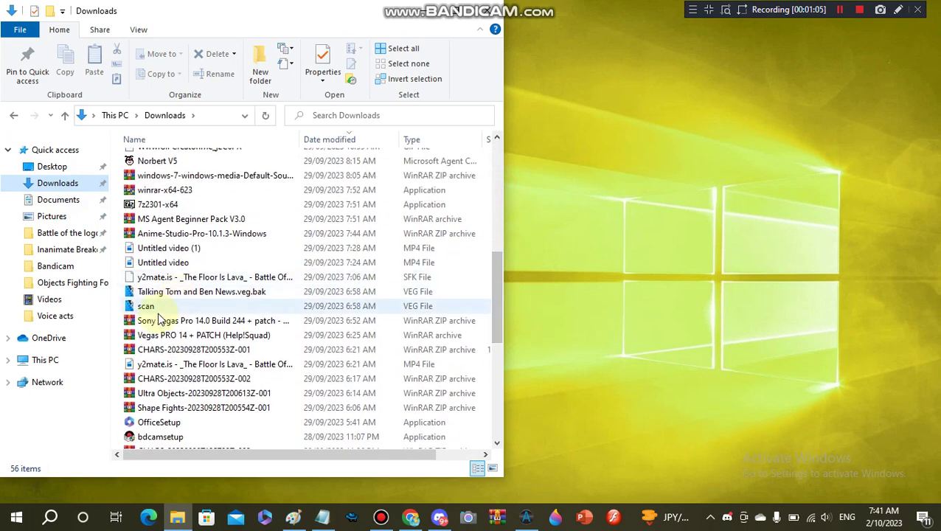
{"action": "key", "text": "XF86AudioLowerVolume"}
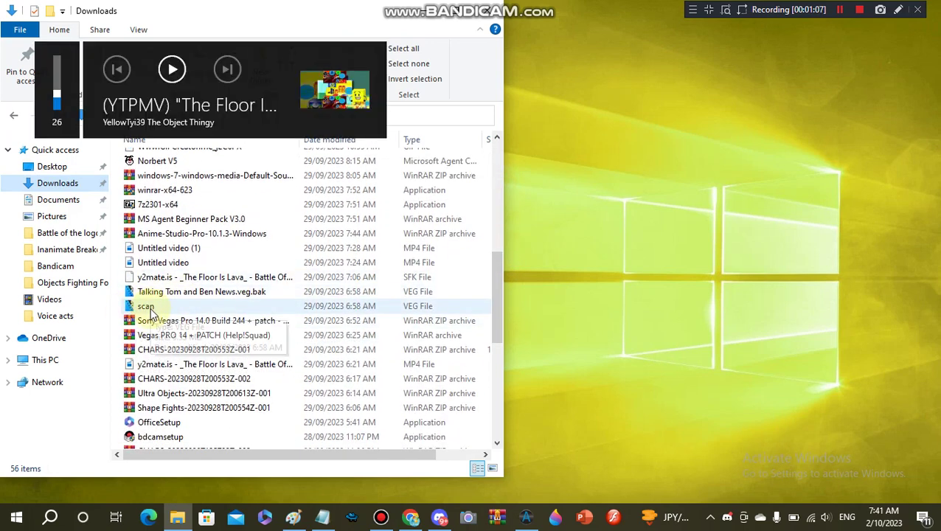
{"action": "key", "text": "XF86AudioRaiseVolume"}
{"action": "key", "text": "XF86AudioRaiseVolume"}
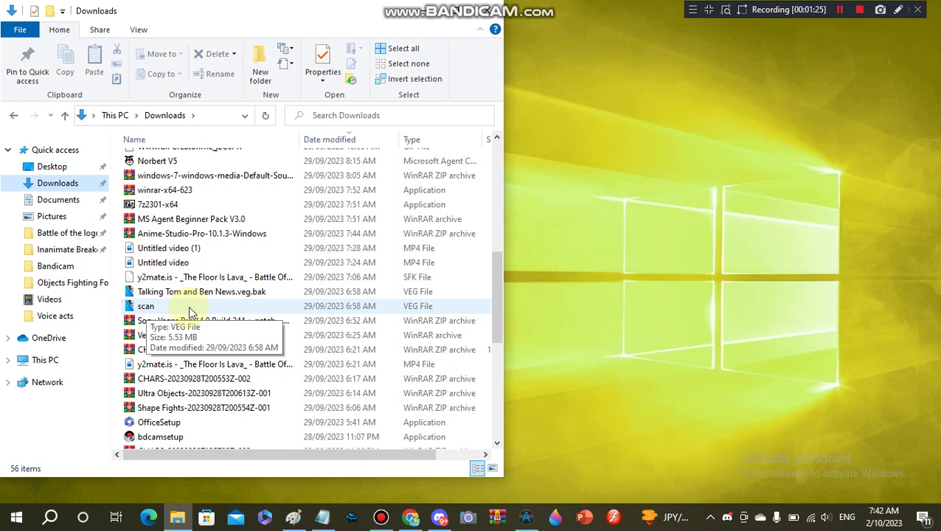
Step: Open scan.veg in VEGAS Pro, dismiss the News and upgrade popups, and leave missing files offline
{"action": "double_click", "coordinate": [191, 307]}
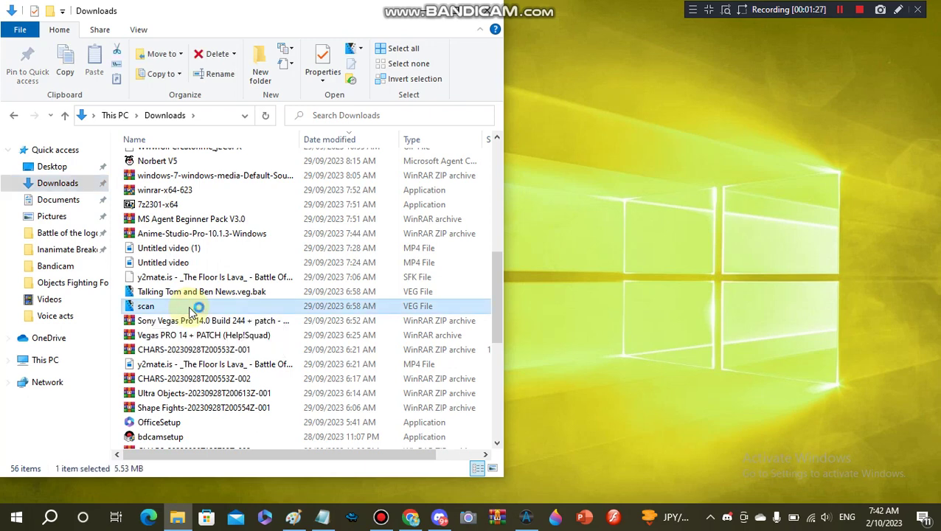
{"action": "left_click", "coordinate": [410, 11]}
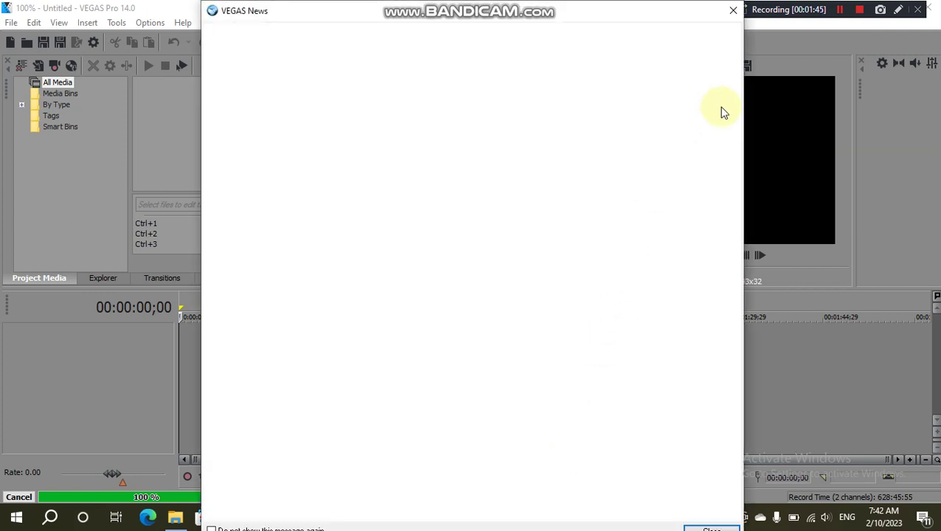
{"action": "left_click", "coordinate": [732, 10]}
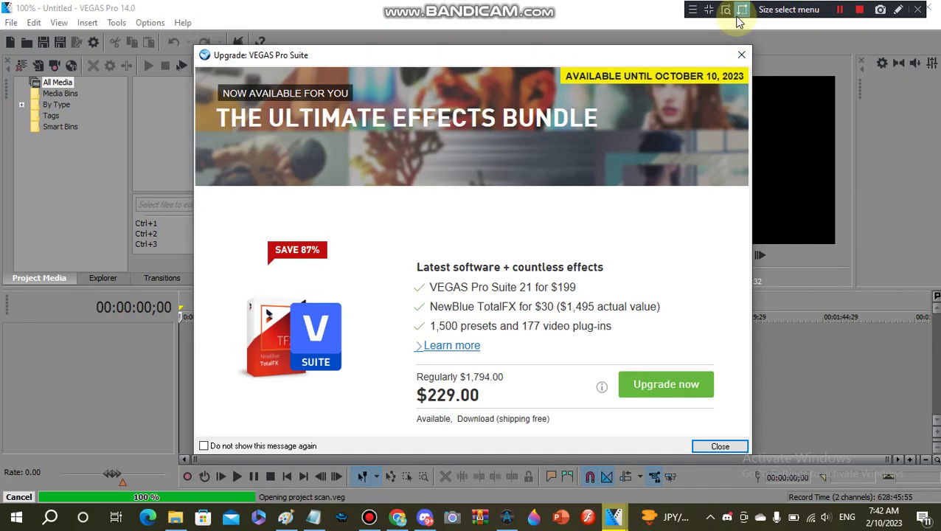
{"action": "left_click", "coordinate": [740, 55]}
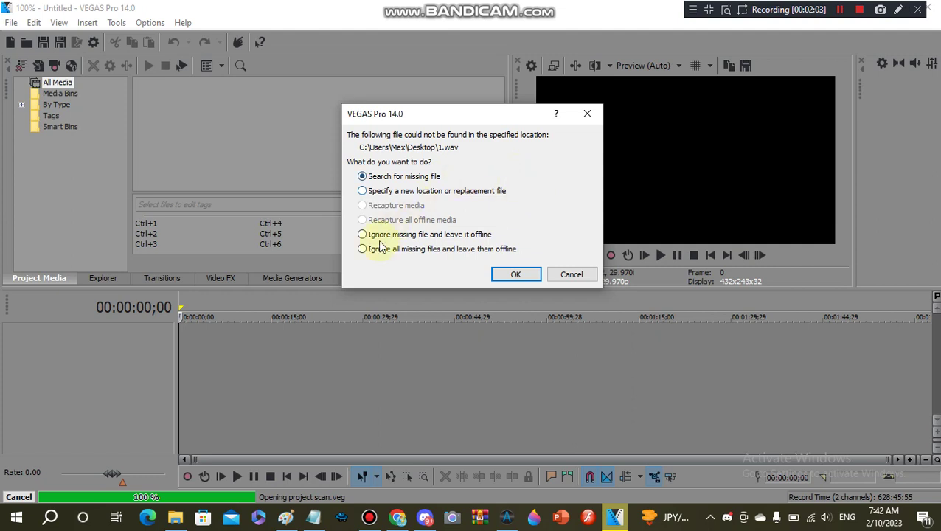
{"action": "left_click", "coordinate": [443, 251]}
{"action": "left_click", "coordinate": [509, 276]}
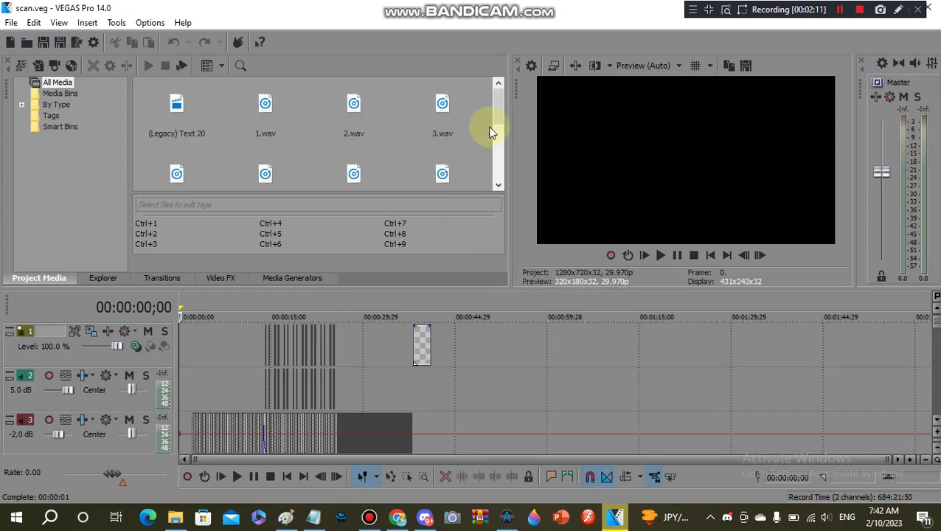
{"action": "left_click_drag", "start_coordinate": [495, 118], "coordinate": [495, 163]}
{"action": "scroll", "coordinate": [496, 163], "scroll_direction": "down", "scroll_amount": 1}
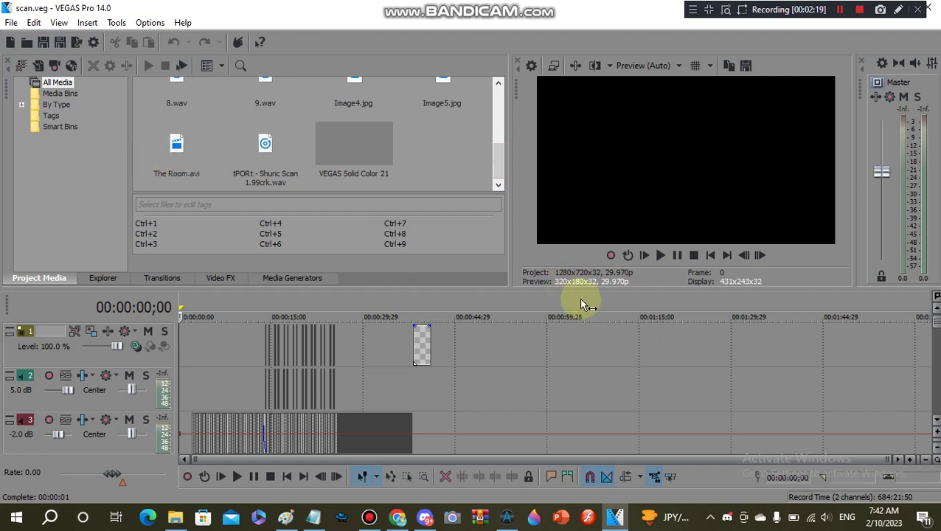
{"action": "left_click", "coordinate": [664, 255]}
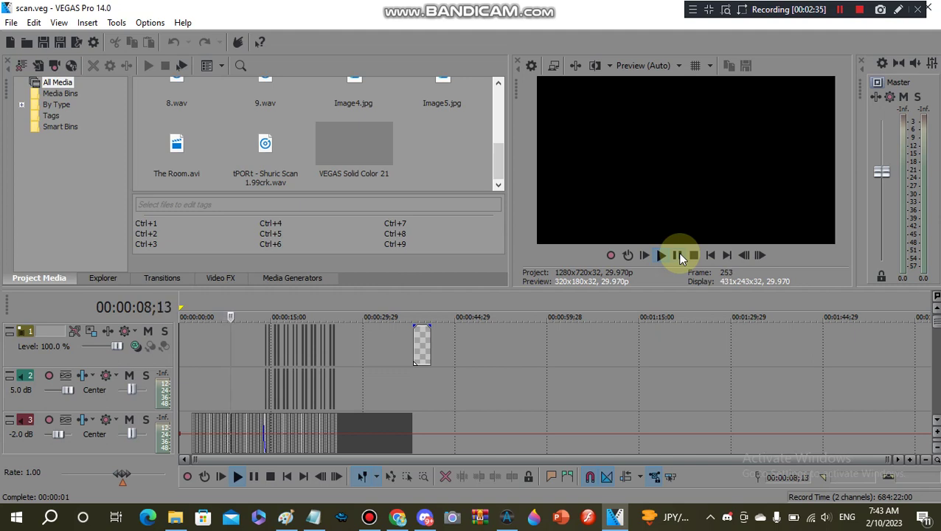
{"action": "left_click", "coordinate": [678, 254]}
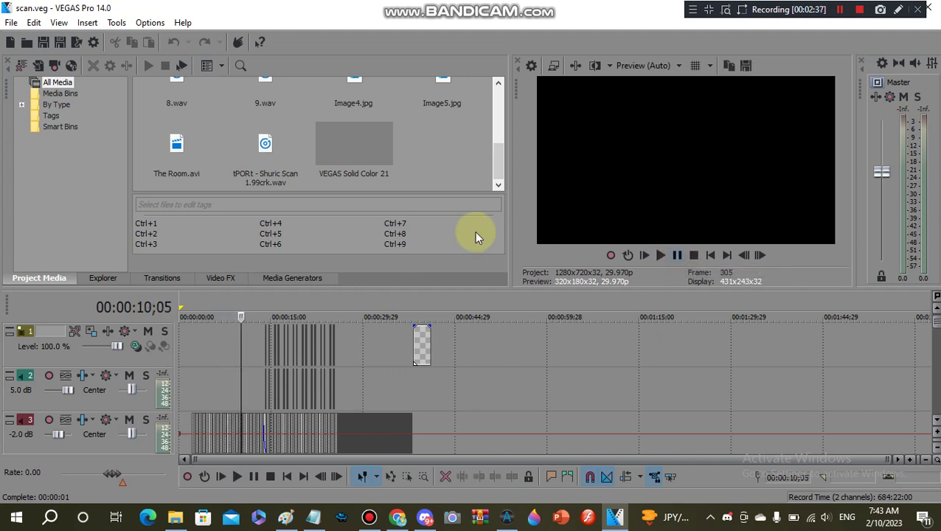
{"action": "left_click_drag", "start_coordinate": [243, 338], "coordinate": [168, 336]}
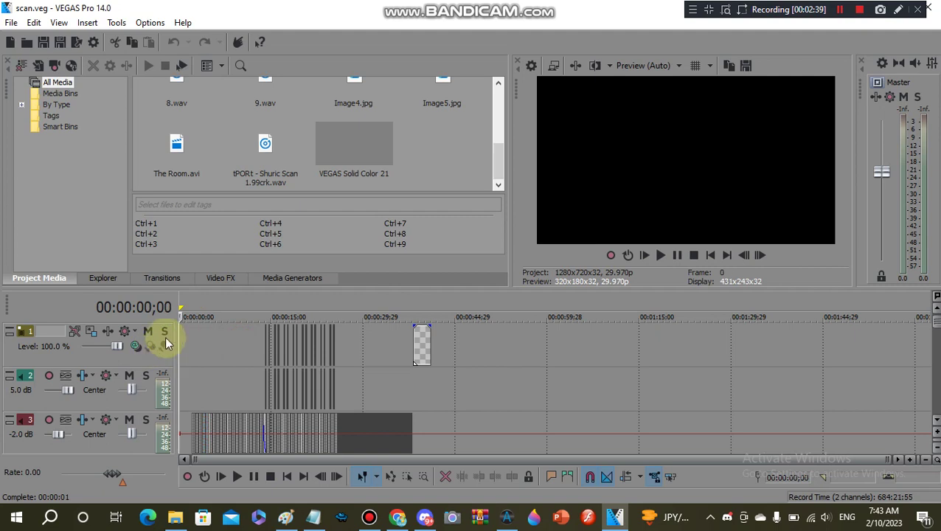
{"action": "right_click", "coordinate": [182, 157]}
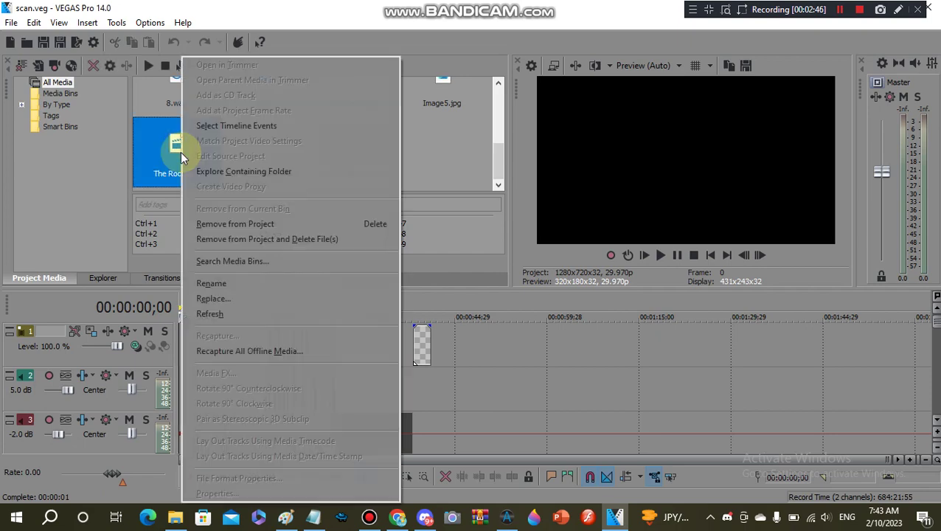
{"action": "left_click", "coordinate": [225, 304]}
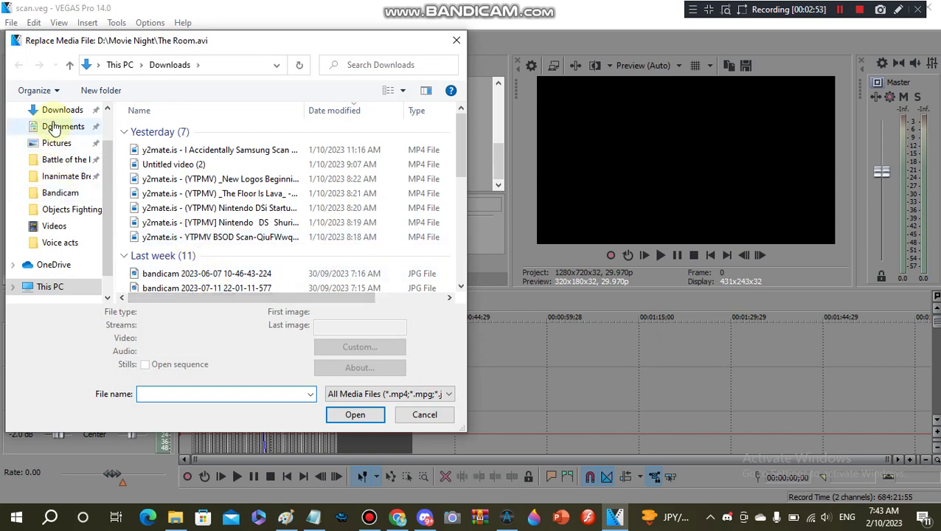
{"action": "left_click", "coordinate": [53, 128]}
{"action": "double_click", "coordinate": [144, 145]}
{"action": "left_click_drag", "start_coordinate": [462, 147], "coordinate": [457, 236]}
{"action": "double_click", "coordinate": [242, 139]}
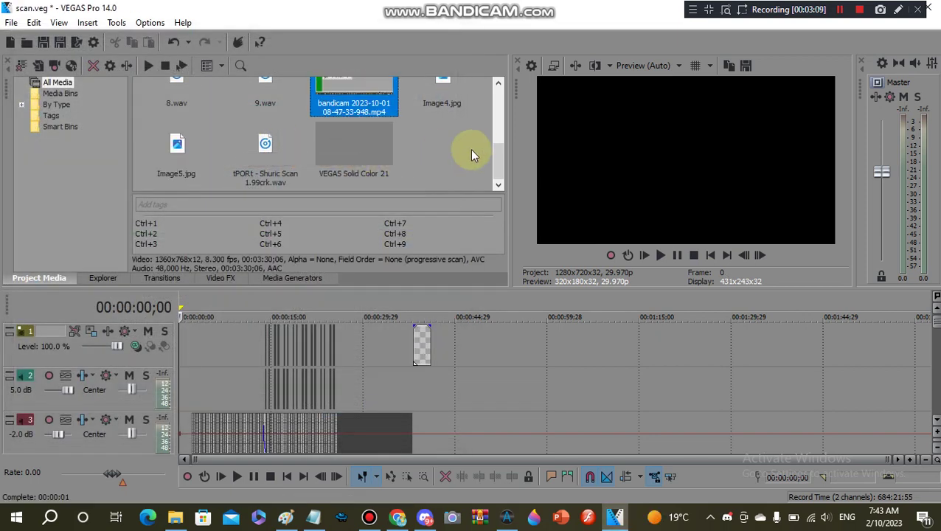
Step: Preview the project with the new media, then stop and return the playhead to the start
{"action": "left_click_drag", "start_coordinate": [496, 148], "coordinate": [495, 204]}
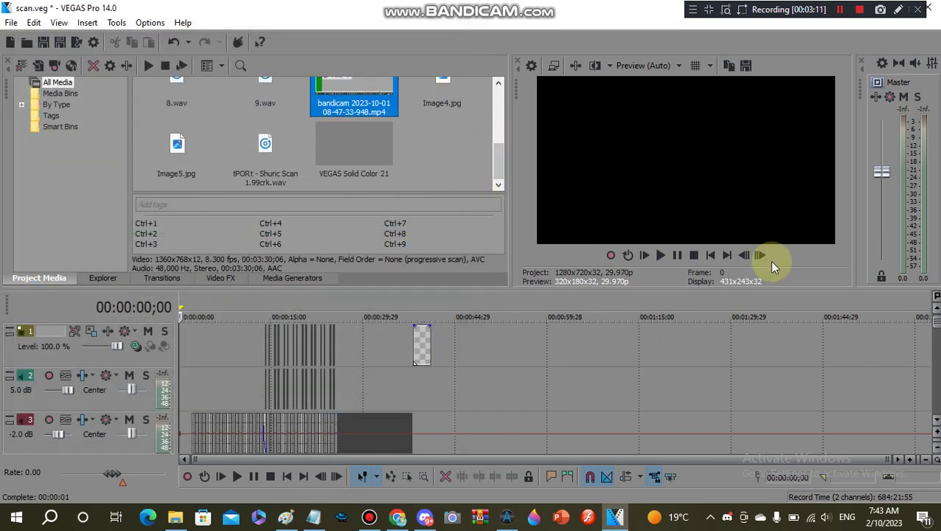
{"action": "left_click", "coordinate": [662, 255]}
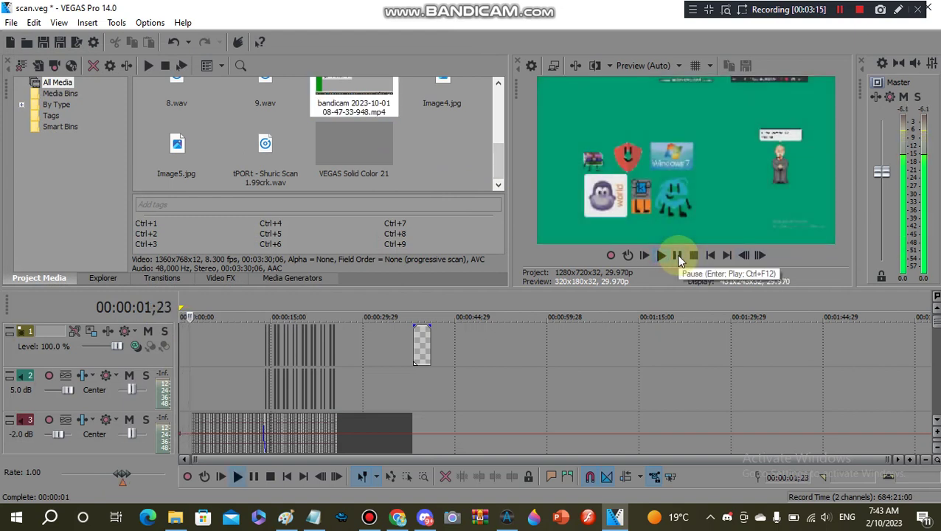
{"action": "left_click", "coordinate": [196, 343]}
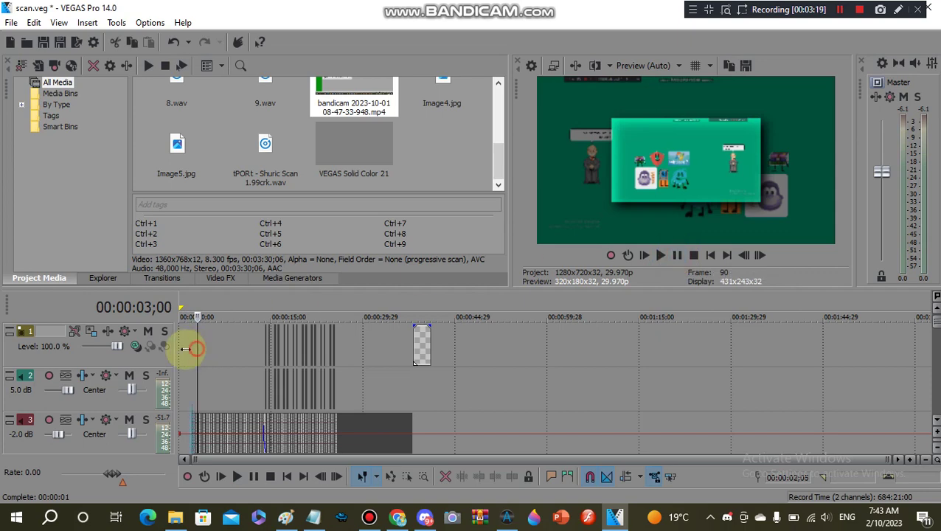
{"action": "left_click", "coordinate": [179, 349]}
{"action": "right_click", "coordinate": [362, 103]}
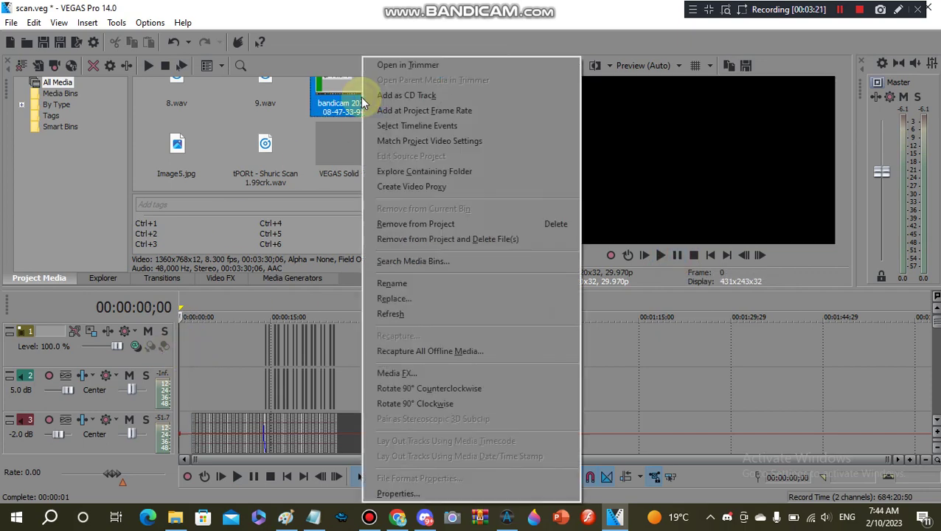
{"action": "left_click", "coordinate": [393, 299]}
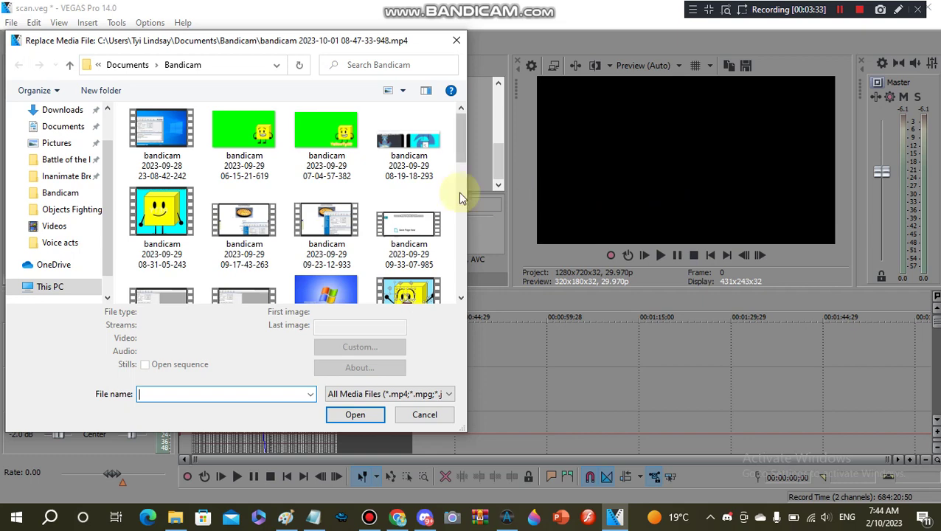
{"action": "double_click", "coordinate": [331, 234]}
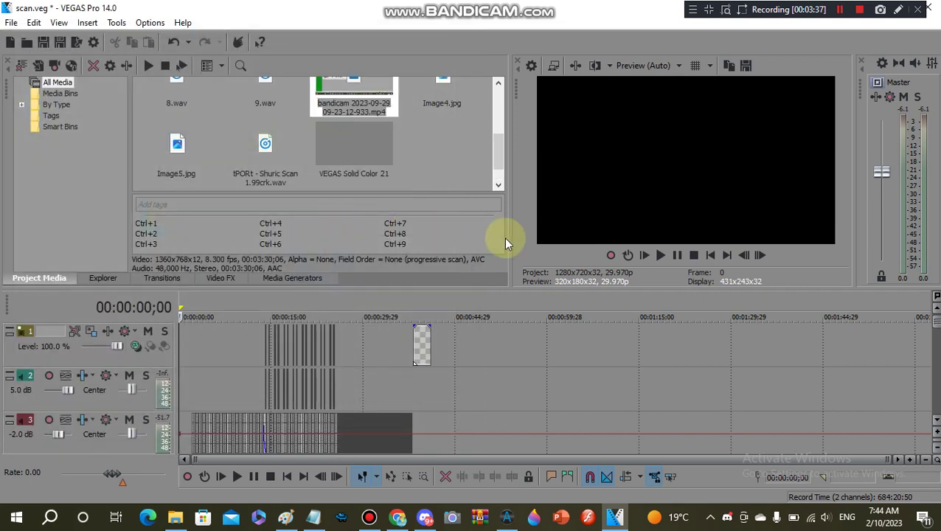
{"action": "left_click", "coordinate": [664, 257]}
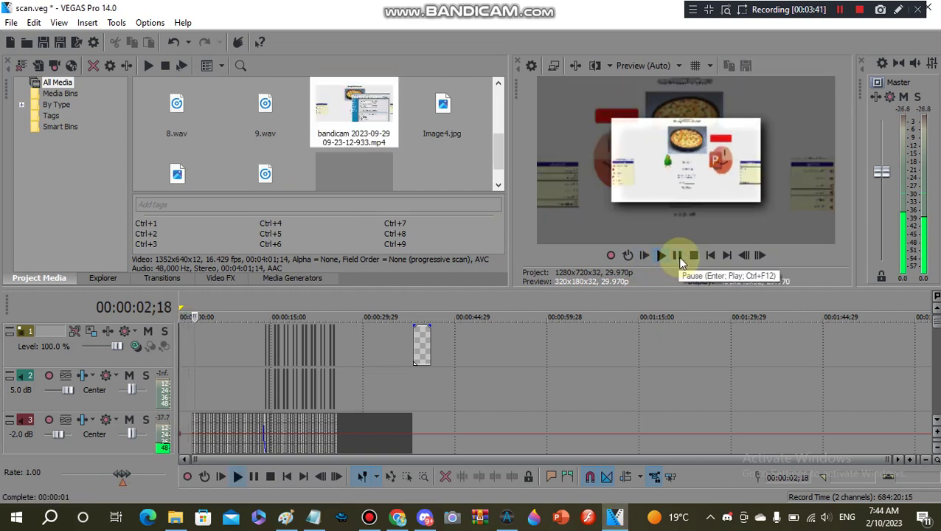
{"action": "left_click", "coordinate": [677, 255]}
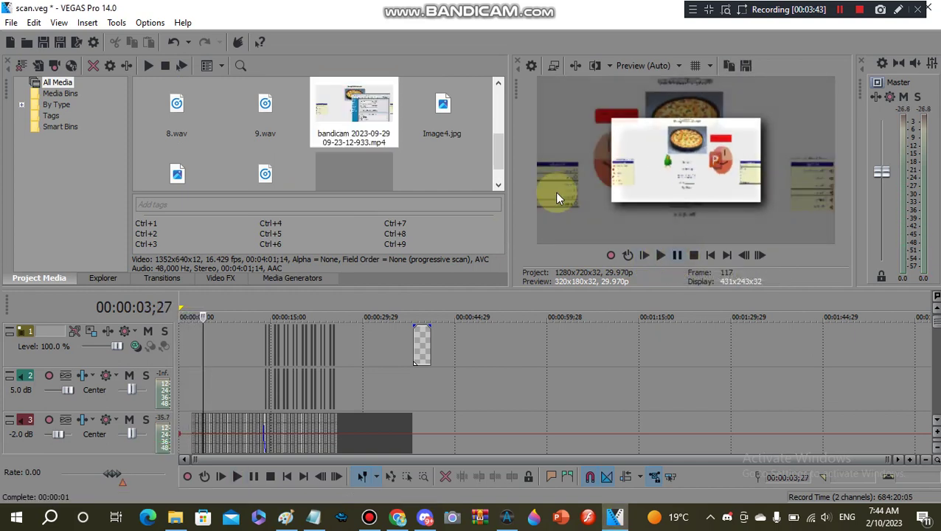
Step: Replace the placeholder recording with the y2mate HP Logo video from Downloads
{"action": "right_click", "coordinate": [349, 132]}
{"action": "left_click", "coordinate": [367, 301]}
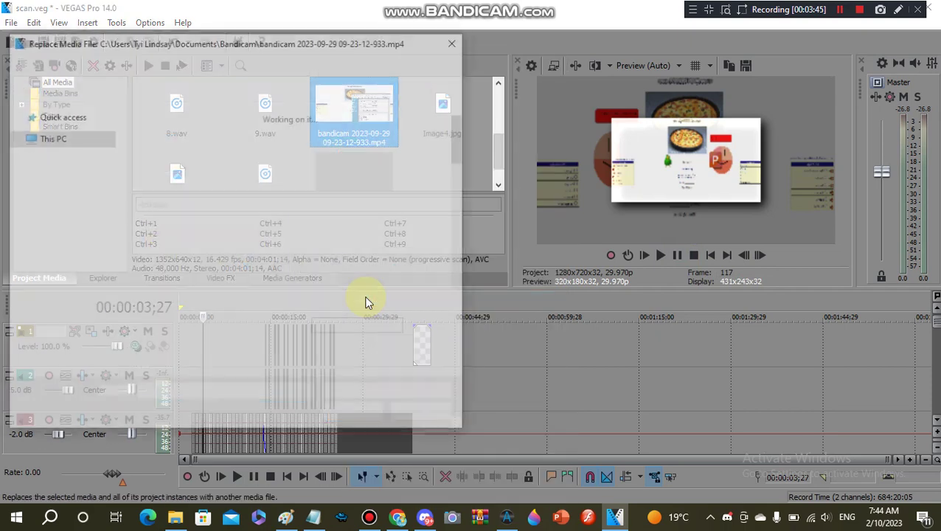
{"action": "left_click", "coordinate": [65, 110]}
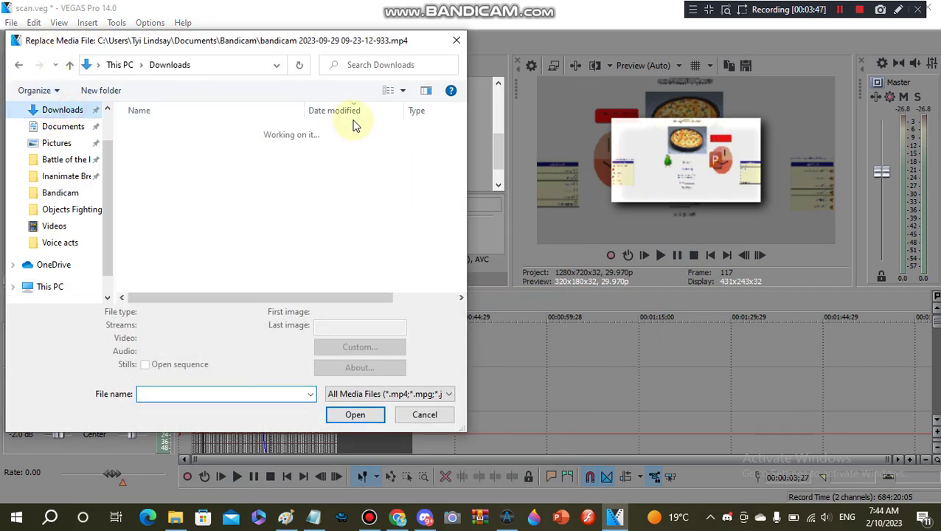
{"action": "left_click", "coordinate": [59, 126]}
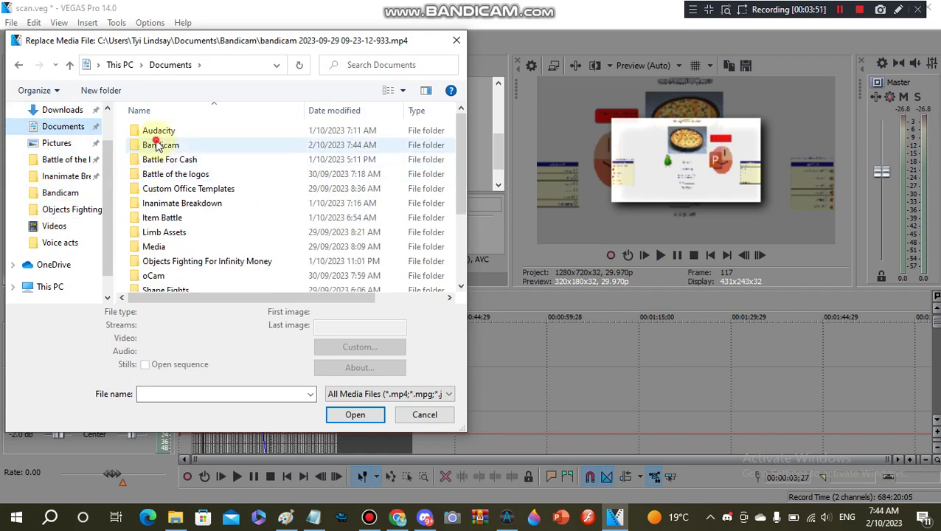
{"action": "double_click", "coordinate": [151, 145]}
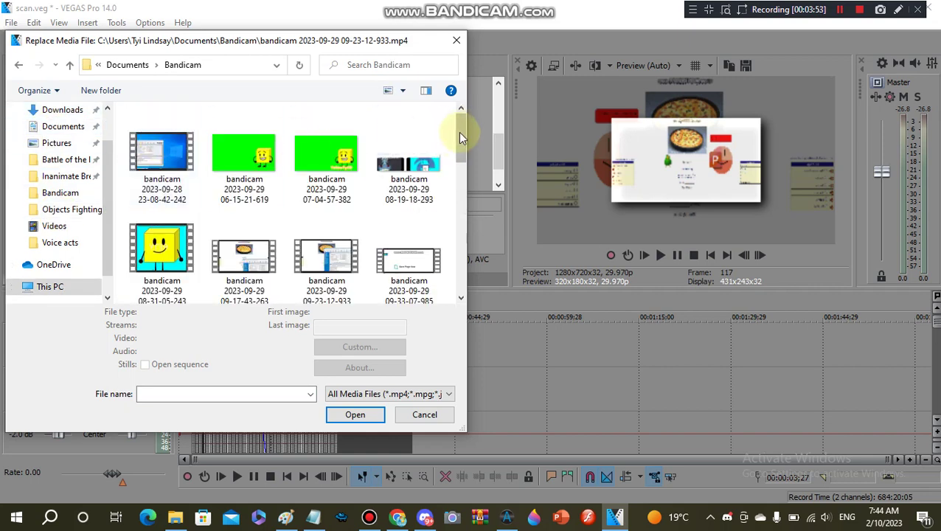
{"action": "scroll", "coordinate": [457, 154], "scroll_direction": "down", "scroll_amount": 3}
{"action": "left_click_drag", "start_coordinate": [459, 171], "coordinate": [457, 220]}
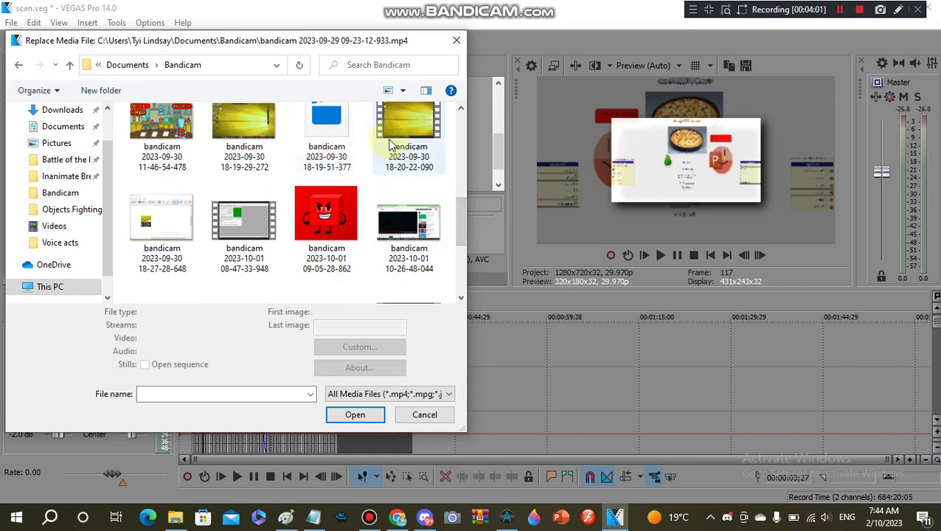
{"action": "scroll", "coordinate": [464, 265], "scroll_direction": "down", "scroll_amount": 3}
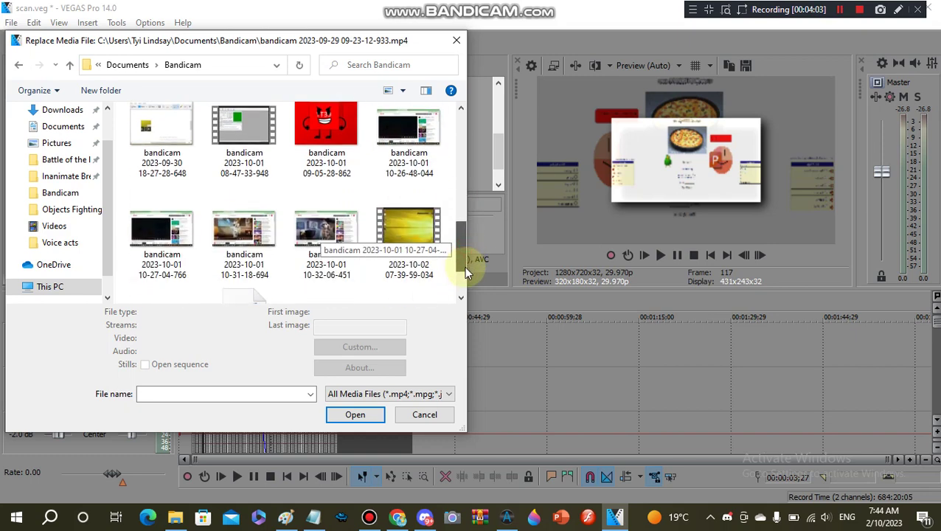
{"action": "scroll", "coordinate": [464, 277], "scroll_direction": "down", "scroll_amount": 3}
{"action": "scroll", "coordinate": [458, 295], "scroll_direction": "up", "scroll_amount": 6}
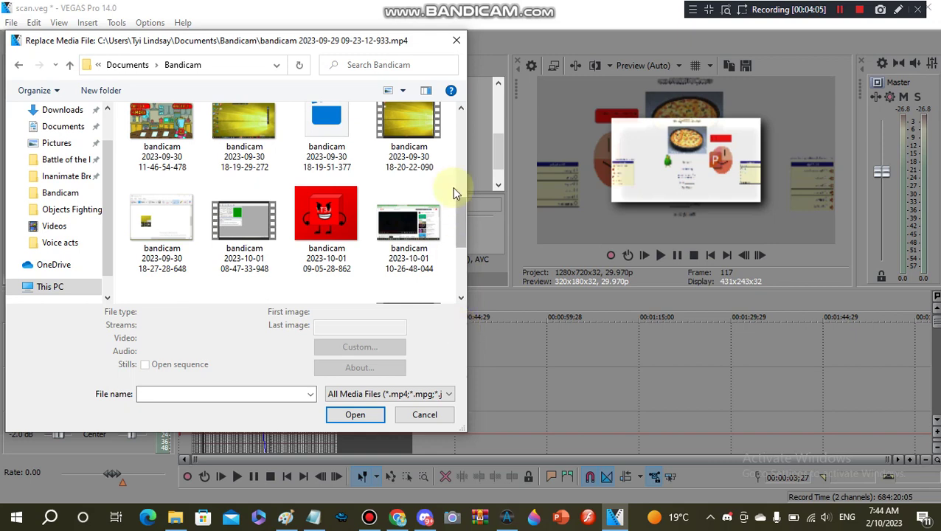
{"action": "left_click_drag", "start_coordinate": [462, 196], "coordinate": [465, 145]}
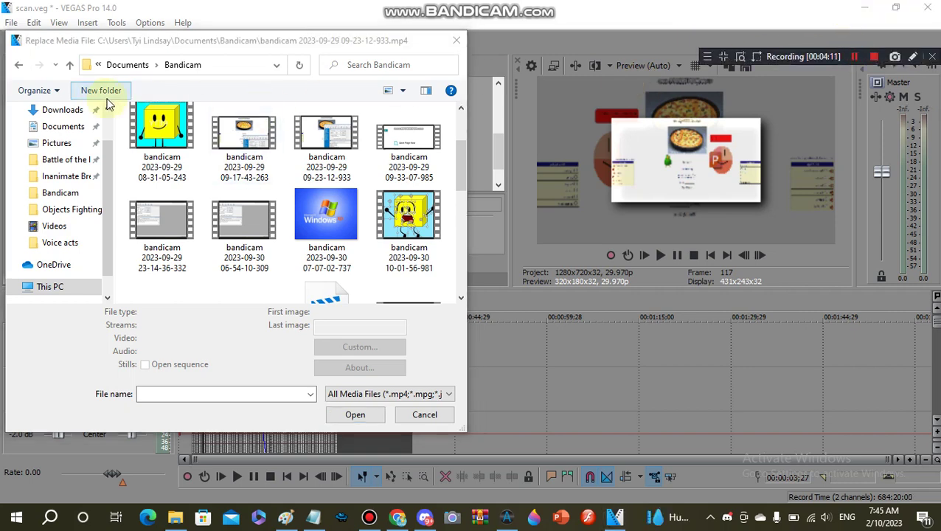
{"action": "left_click", "coordinate": [68, 111]}
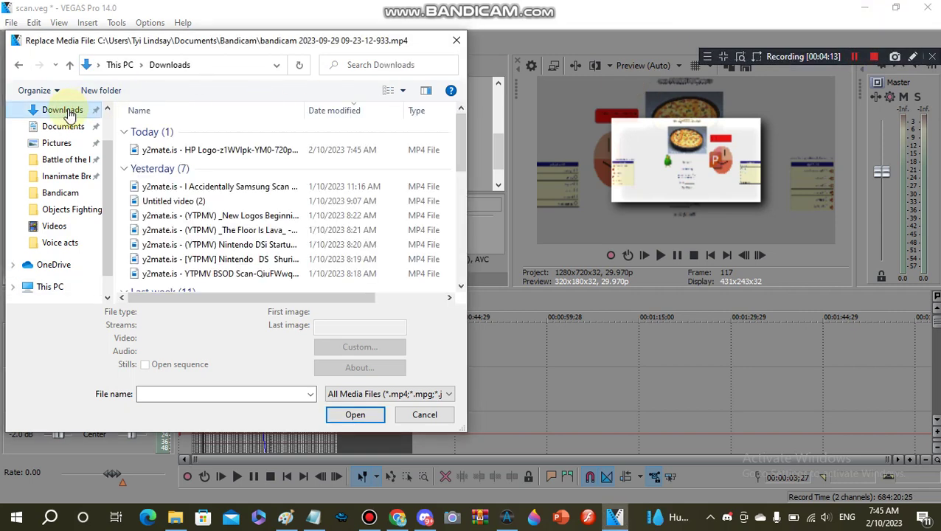
{"action": "double_click", "coordinate": [138, 152]}
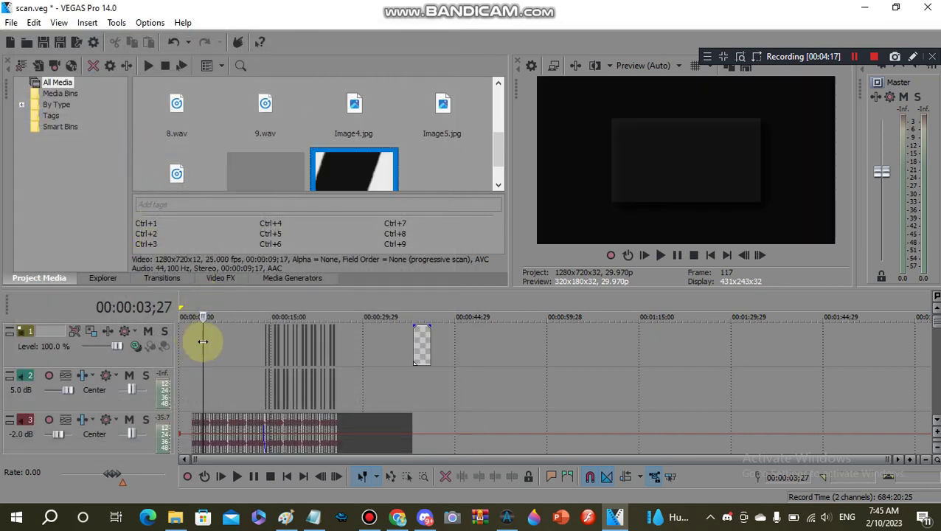
{"action": "left_click_drag", "start_coordinate": [200, 341], "coordinate": [158, 347]}
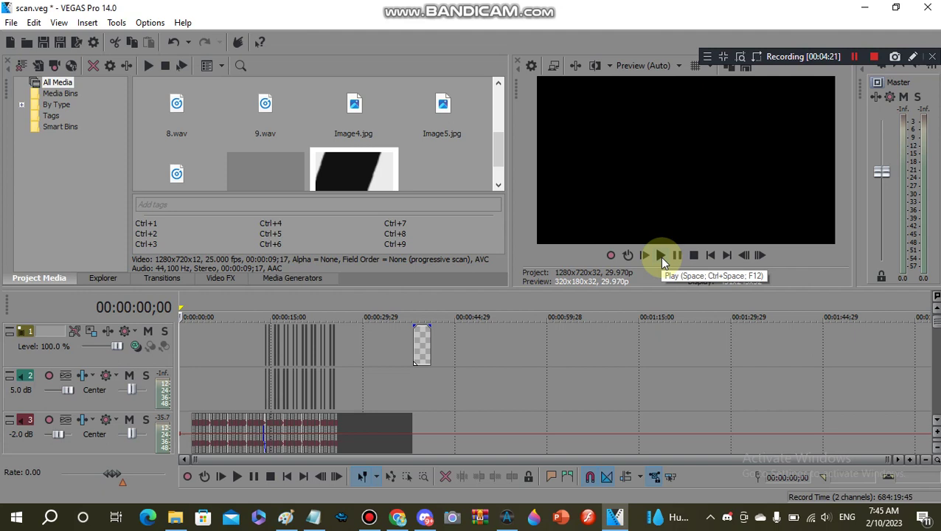
{"action": "key", "text": "XF86AudioRaiseVolume"}
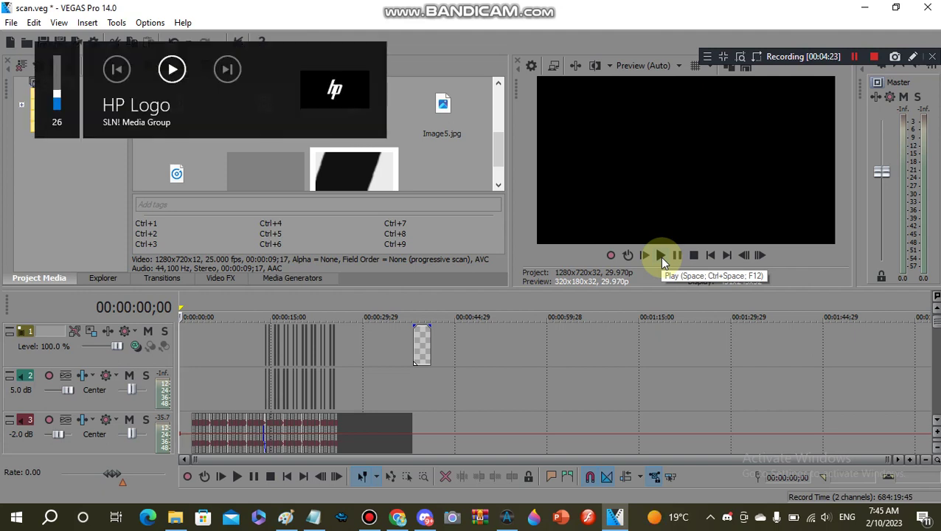
{"action": "left_click", "coordinate": [660, 258]}
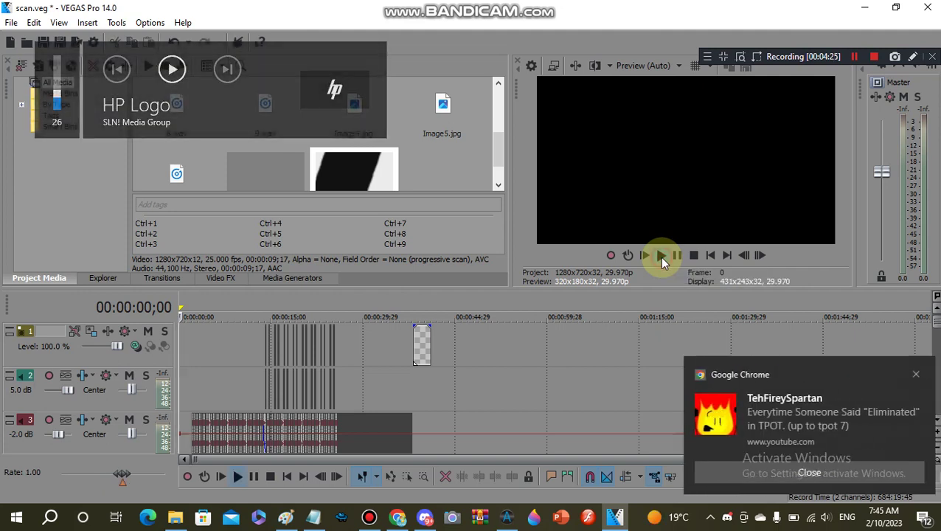
{"action": "key", "text": "XF86AudioLowerVolume"}
{"action": "key", "text": "XF86AudioLowerVolume"}
{"action": "left_click", "coordinate": [729, 471]}
{"action": "key", "text": "XF86AudioRaiseVolume"}
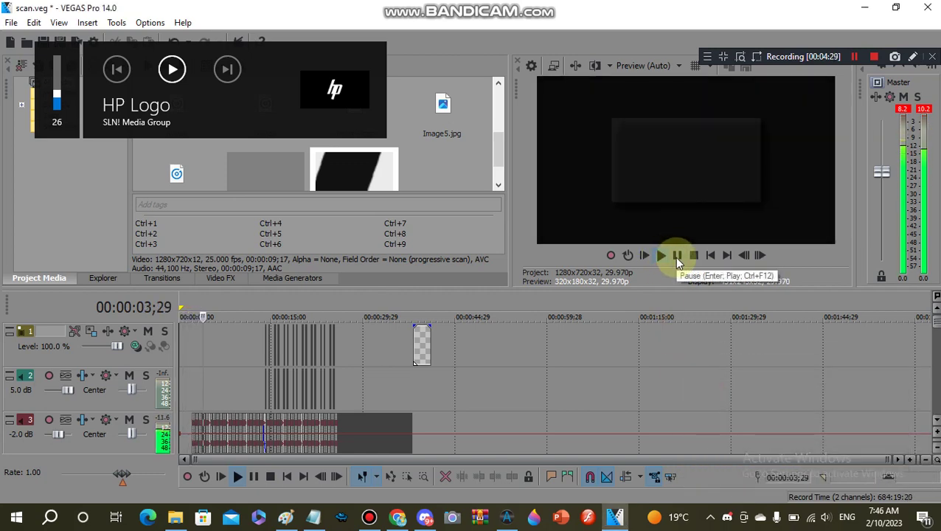
{"action": "key", "text": "XF86AudioLowerVolume"}
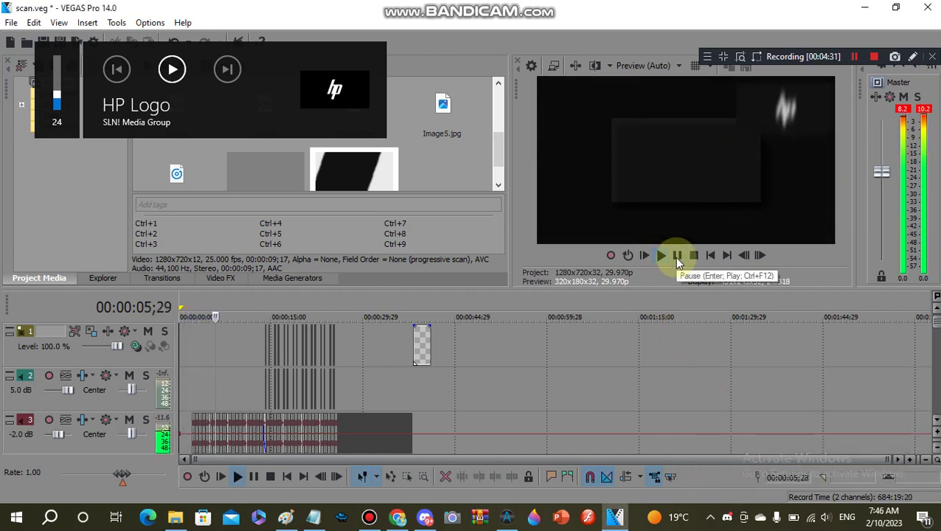
{"action": "key", "text": "XF86AudioLowerVolume"}
{"action": "key", "text": "XF86AudioLowerVolume"}
{"action": "key", "text": "XF86AudioLowerVolume"}
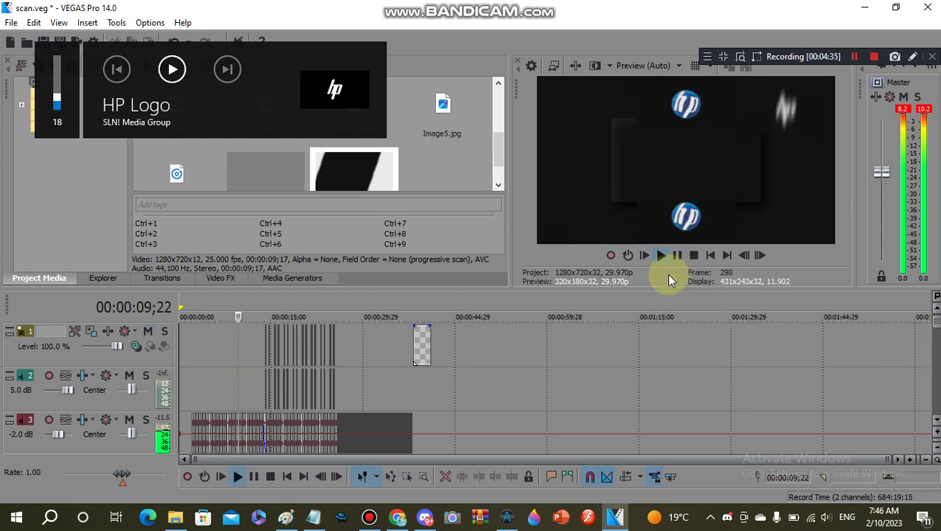
{"action": "key", "text": "XF86AudioLowerVolume"}
{"action": "key", "text": "XF86AudioLowerVolume"}
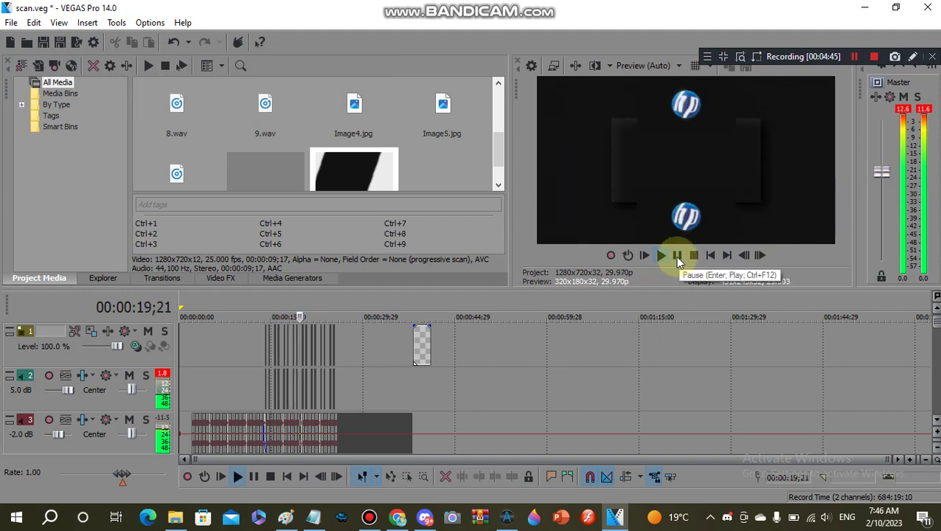
{"action": "key", "text": "XF86AudioLowerVolume"}
{"action": "key", "text": "XF86AudioLowerVolume"}
{"action": "key", "text": "XF86AudioLowerVolume"}
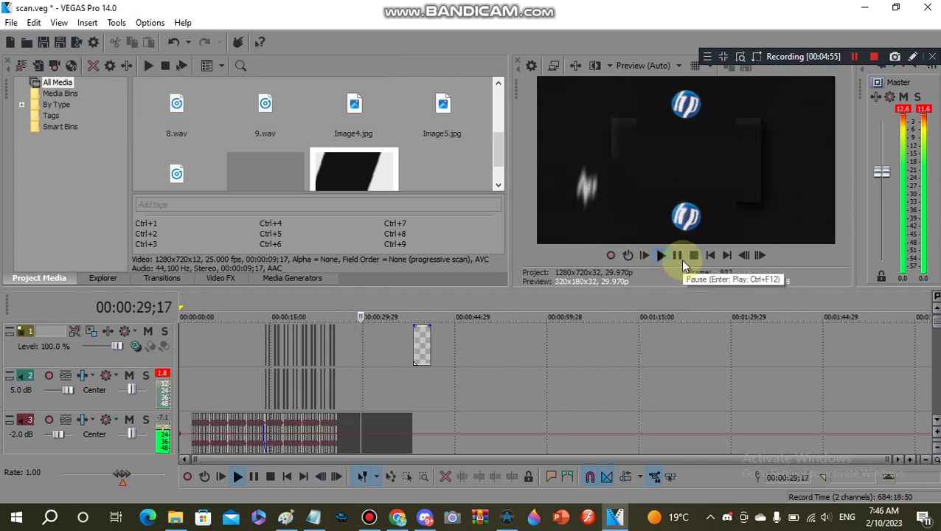
{"action": "left_click", "coordinate": [678, 256]}
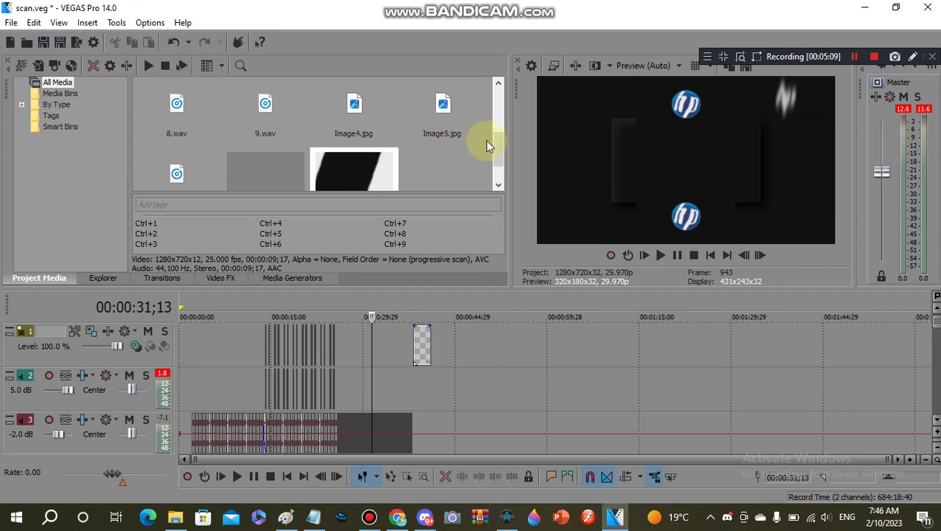
{"action": "scroll", "coordinate": [493, 163], "scroll_direction": "down", "scroll_amount": 2}
{"action": "right_click", "coordinate": [337, 155]}
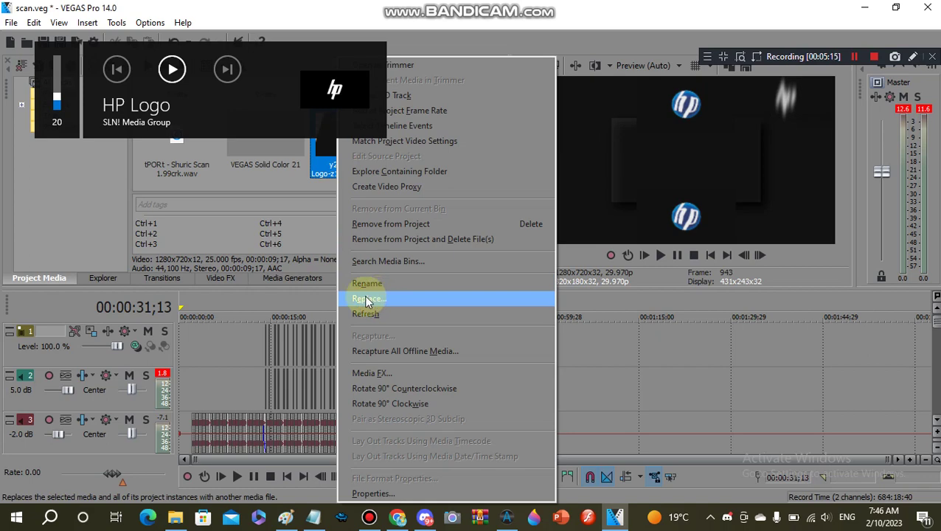
{"action": "left_click", "coordinate": [582, 260]}
{"action": "key", "text": "XF86AudioRaiseVolume"}
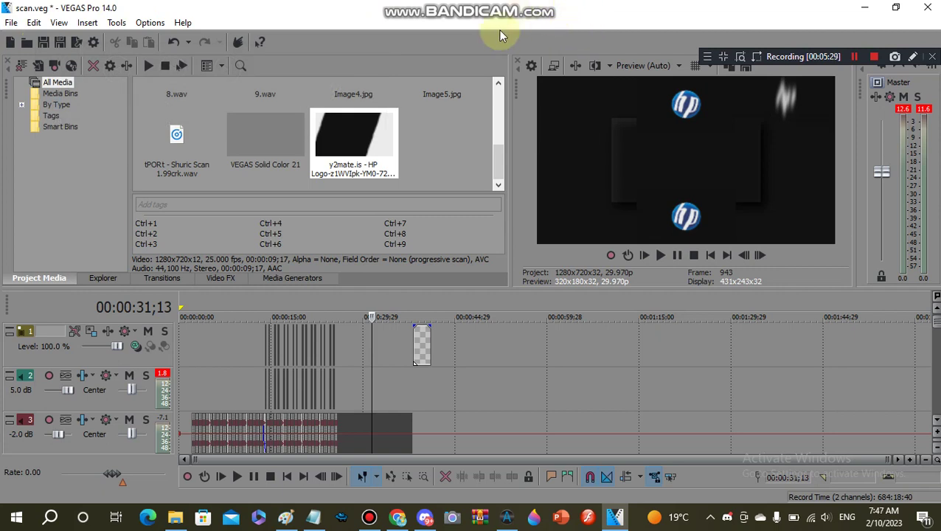
Step: Open File > Render As and begin renaming the output file to 'Hp scan.mp4'
{"action": "left_click", "coordinate": [12, 23]}
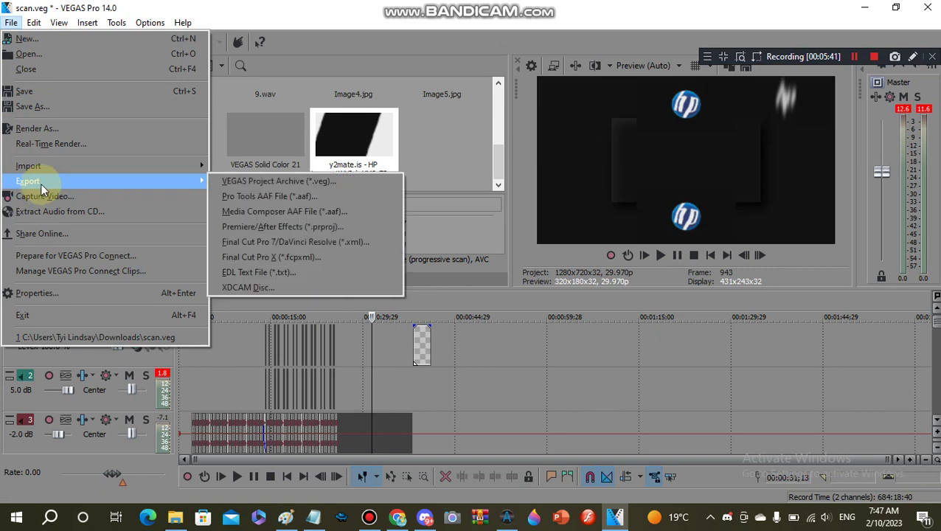
{"action": "mouse_move", "coordinate": [56, 181]}
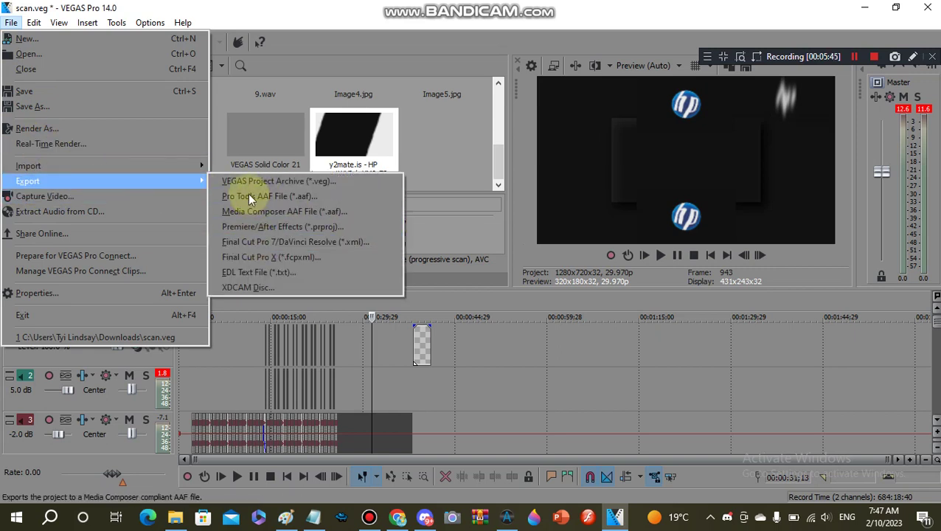
{"action": "left_click", "coordinate": [87, 128]}
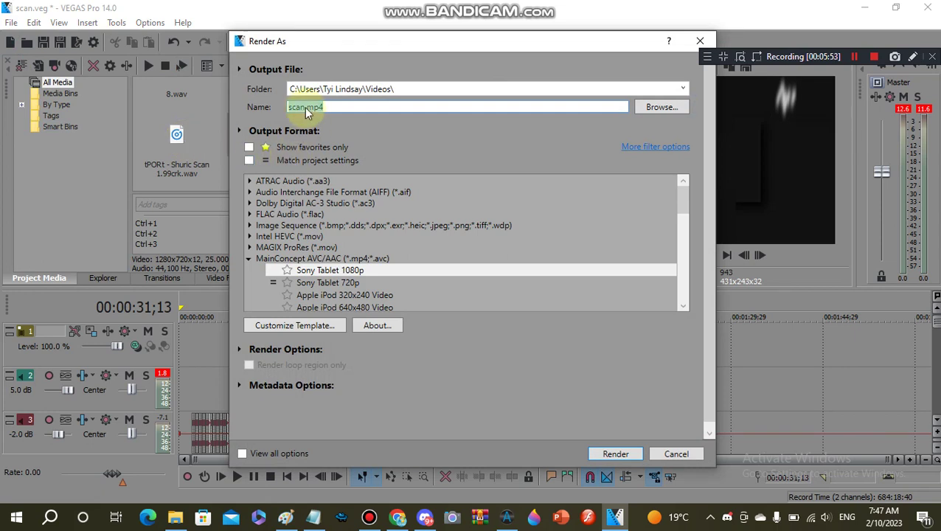
{"action": "double_click", "coordinate": [343, 106]}
{"action": "left_click", "coordinate": [343, 105]}
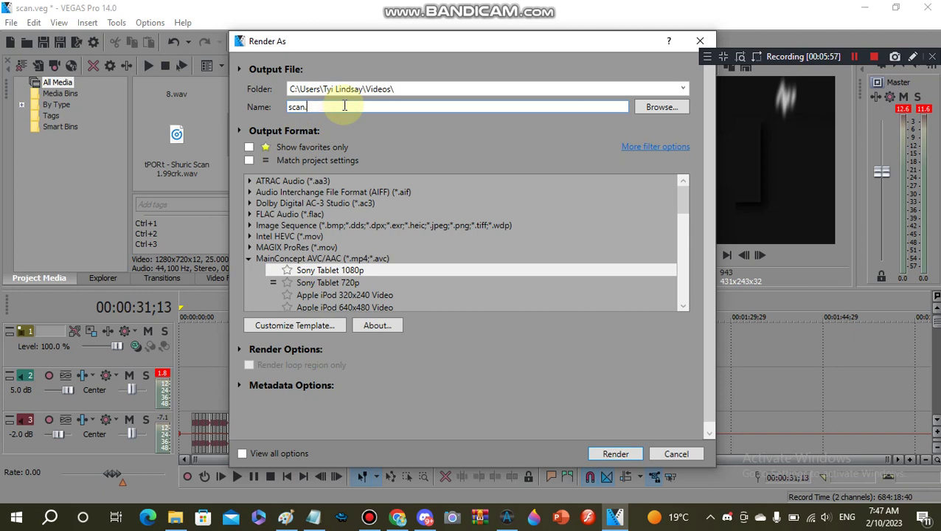
{"action": "key", "text": "BackSpace"}
{"action": "key", "text": "BackSpace"}
{"action": "key", "text": "BackSpace"}
{"action": "key", "text": "BackSpace"}
{"action": "type", "text": "Hp"}
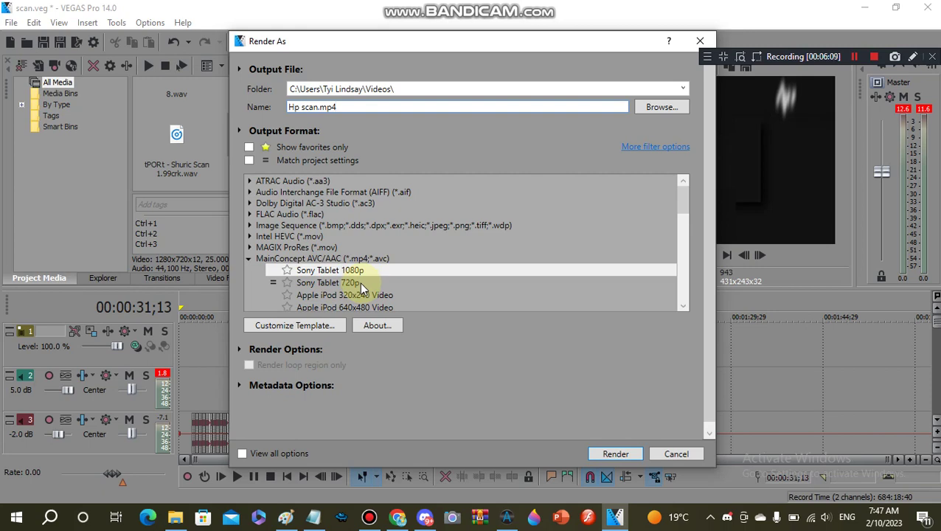
Step: Start rendering Hp scan.mp4 with the MainConcept AVC Sony Tablet 1080p template
{"action": "left_click", "coordinate": [611, 454]}
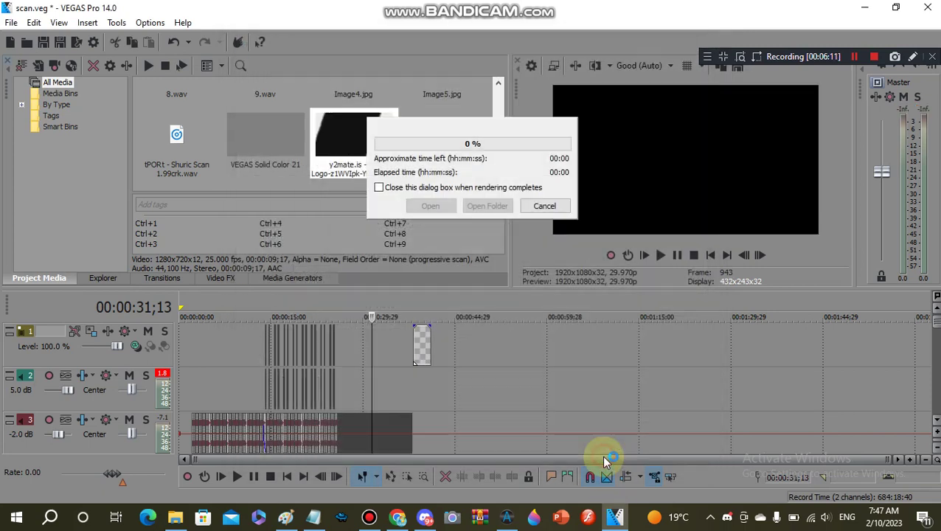